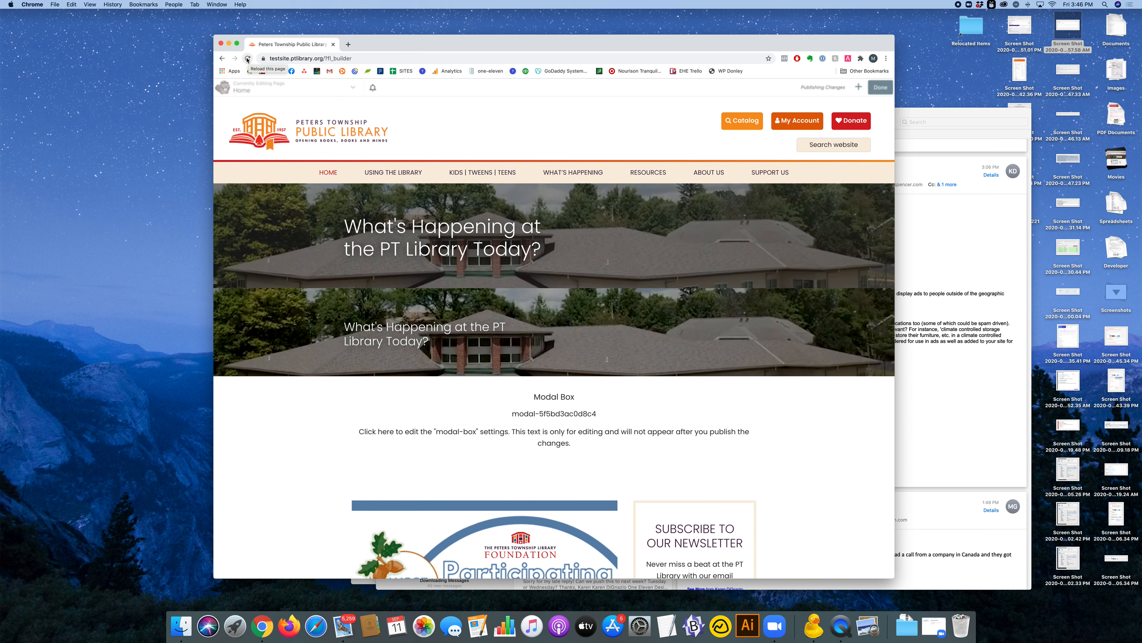
Exit the page builder and reload the live home page to preview the library-closed popup, dismissing it after viewing.
left_click(247, 58)
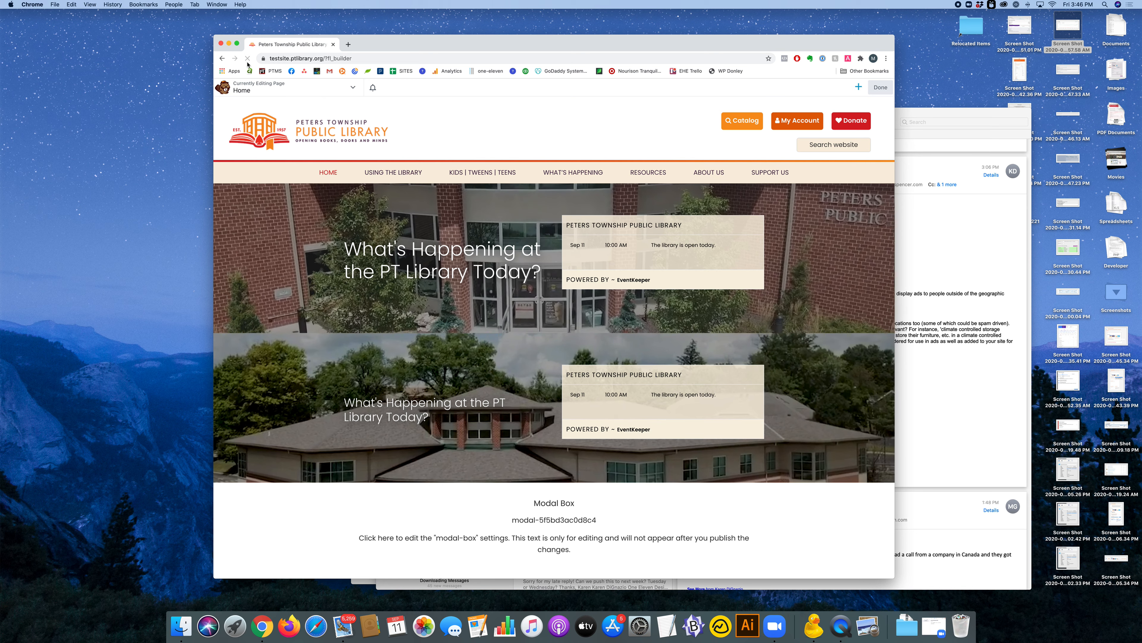
left_click(880, 89)
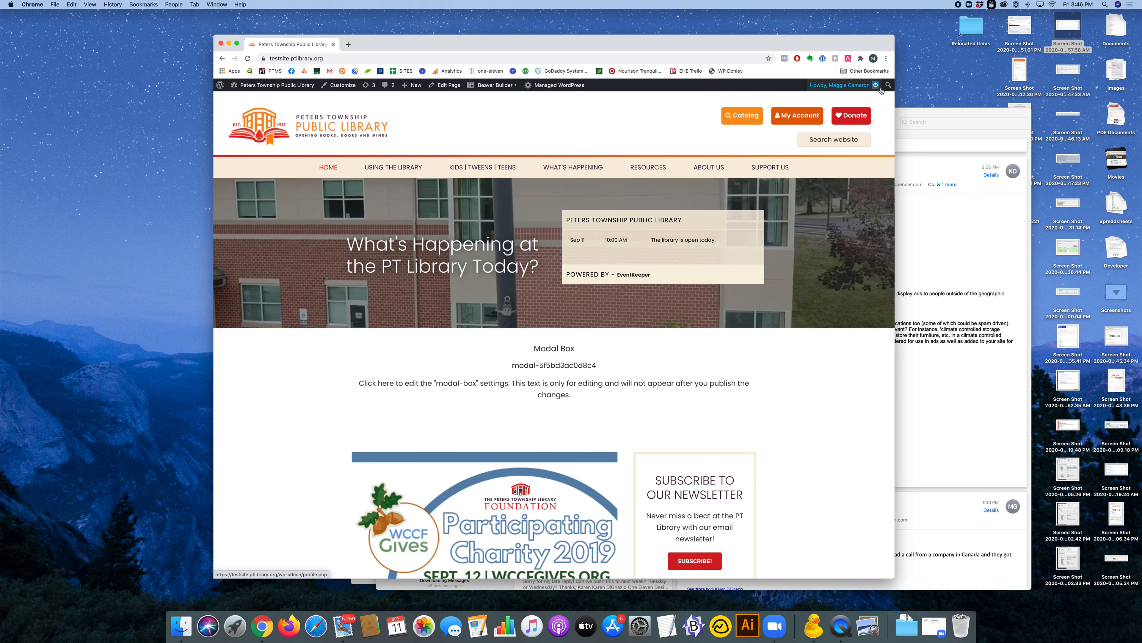
mouse_move(659, 160)
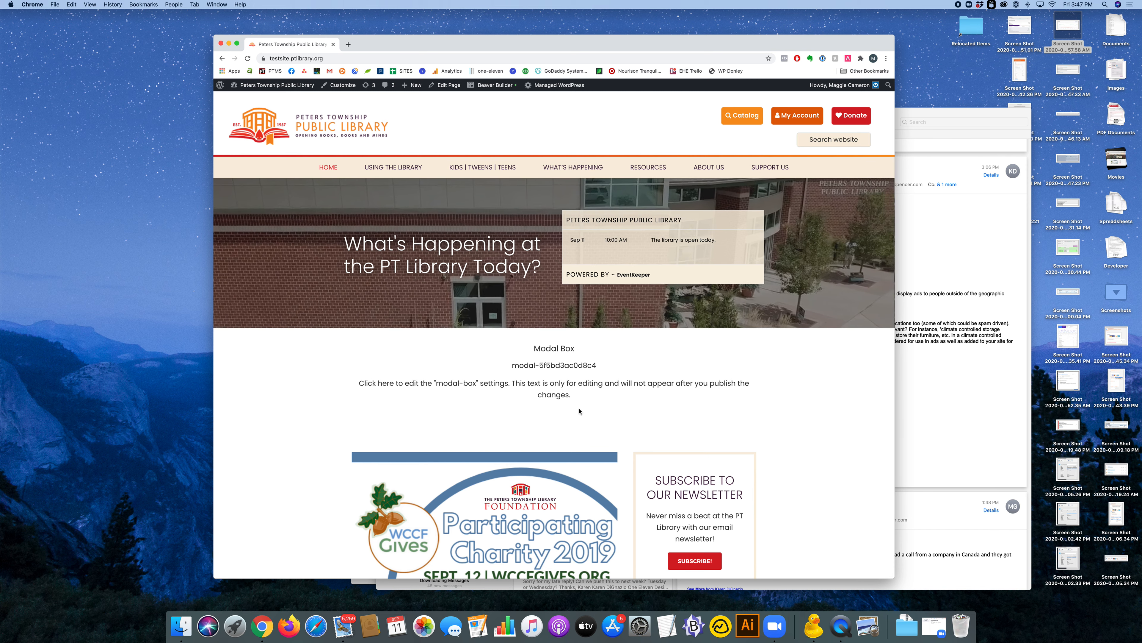
left_click(248, 59)
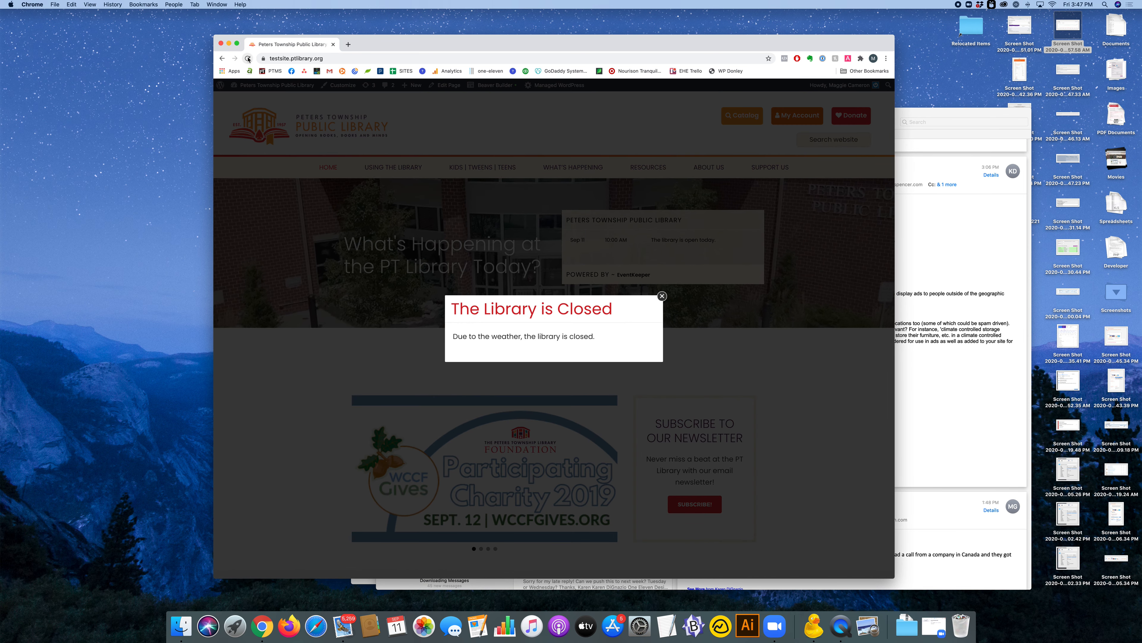
left_click(449, 137)
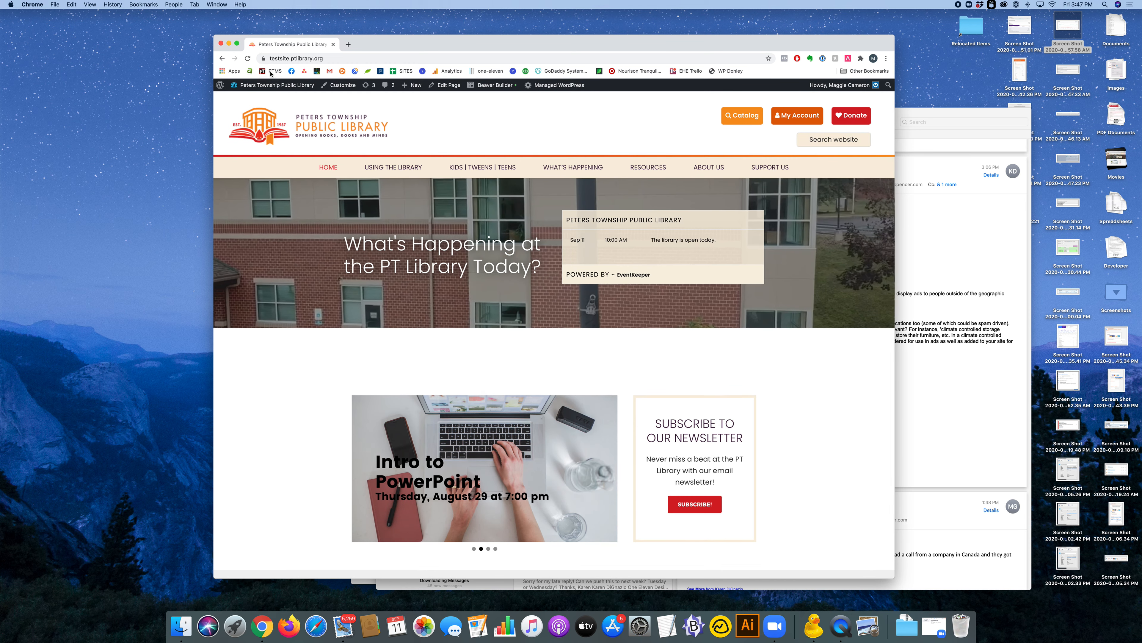
Reload the live home page twice to check whether the dismissed popup reappears.
left_click(247, 58)
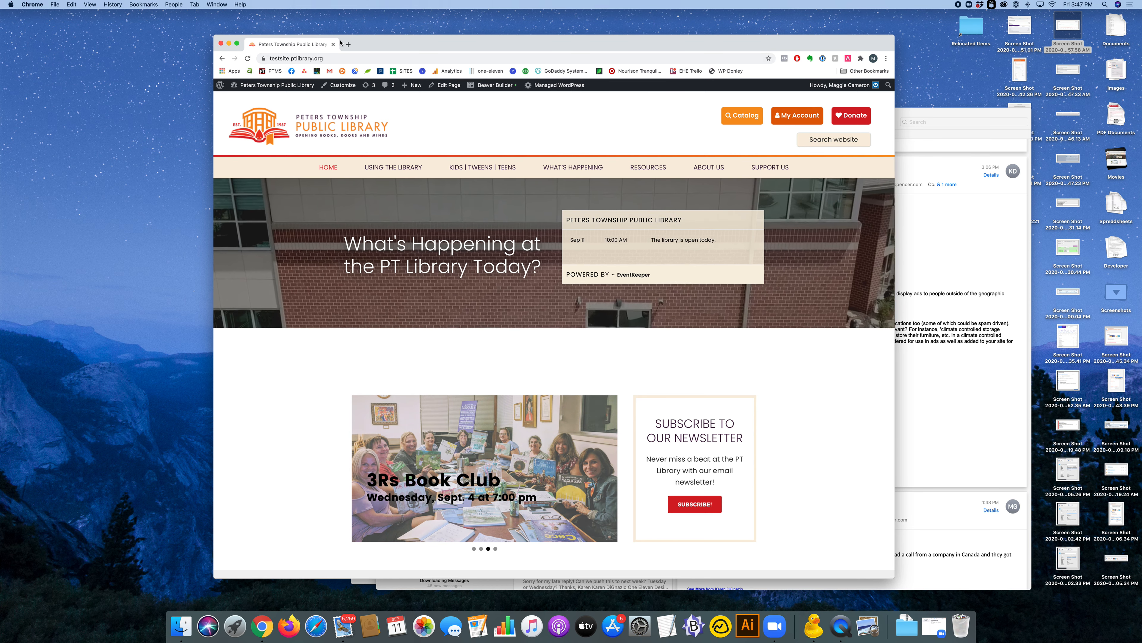
left_click_drag(383, 45, 379, 45)
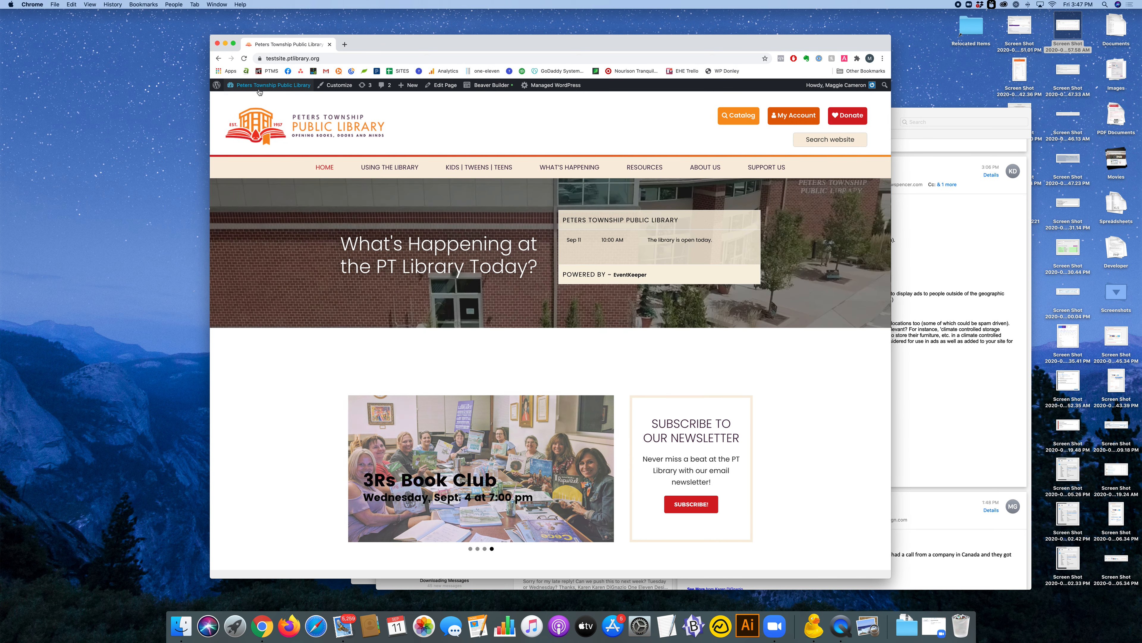
left_click(244, 59)
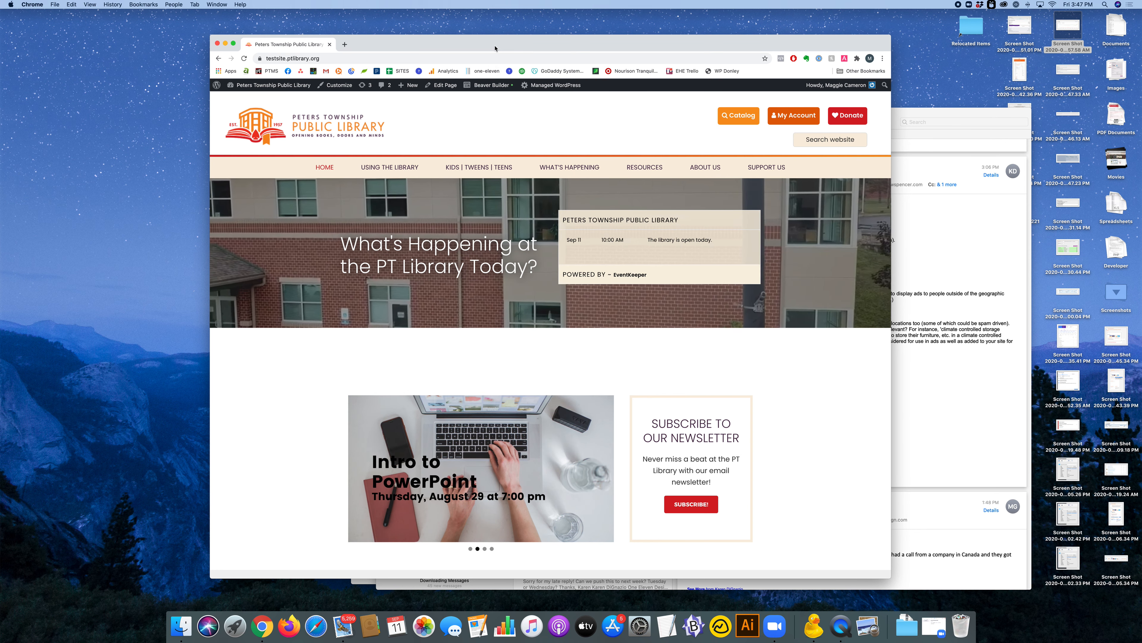
Edit the Home page in Beaver Builder and delete the row containing the Modal Box below the banners.
mouse_move(488, 86)
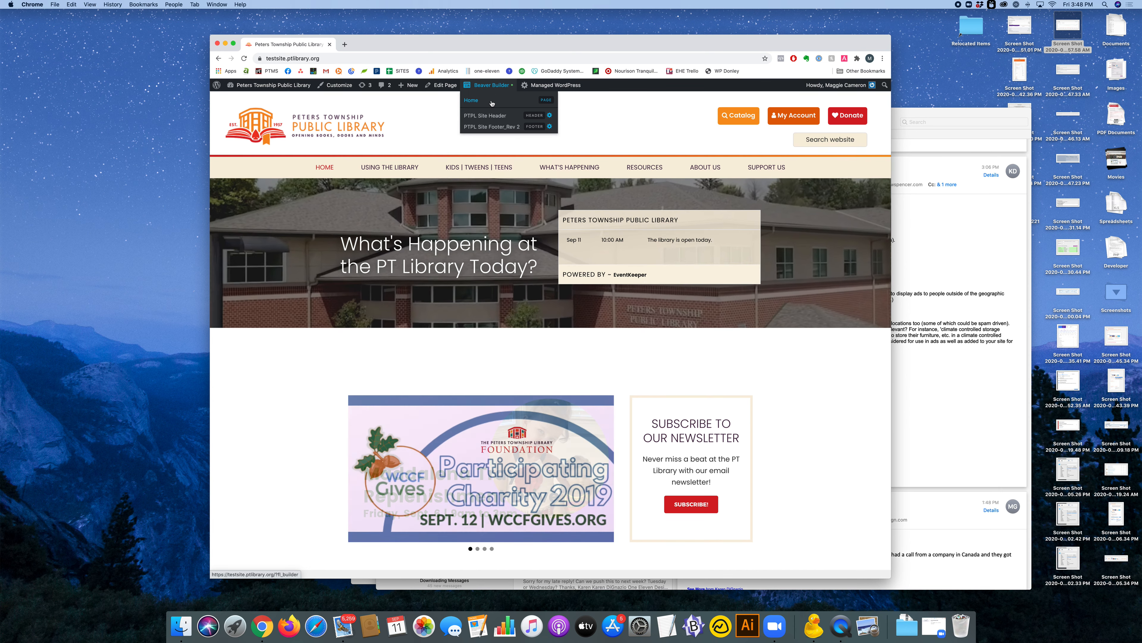
left_click(492, 101)
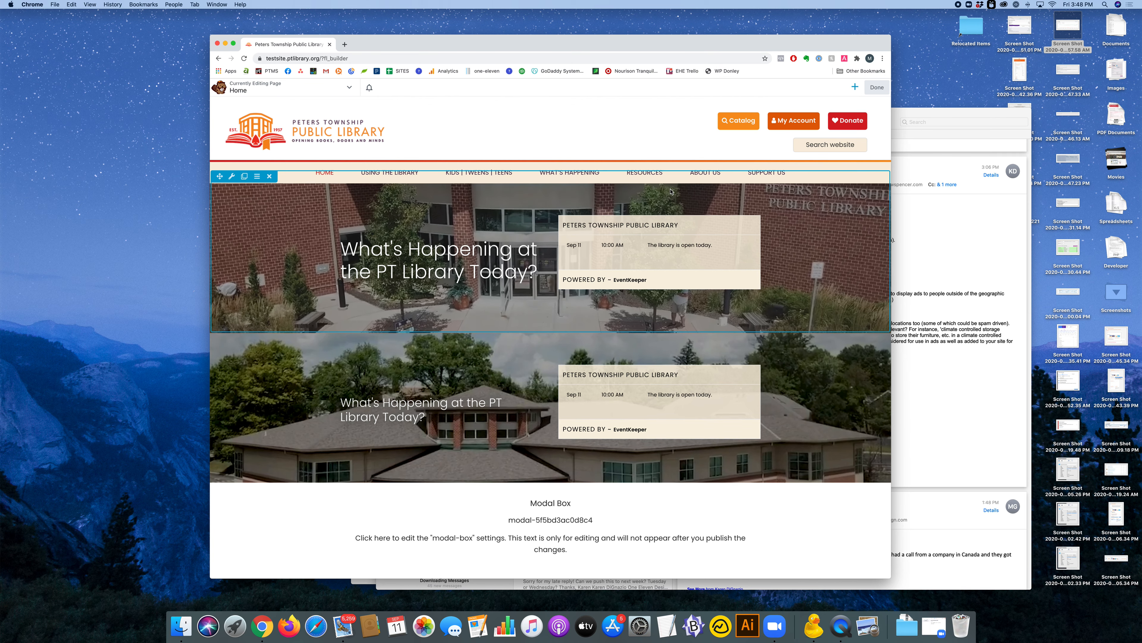
scroll(670, 191, "down", 1)
scroll(670, 191, "down", 4)
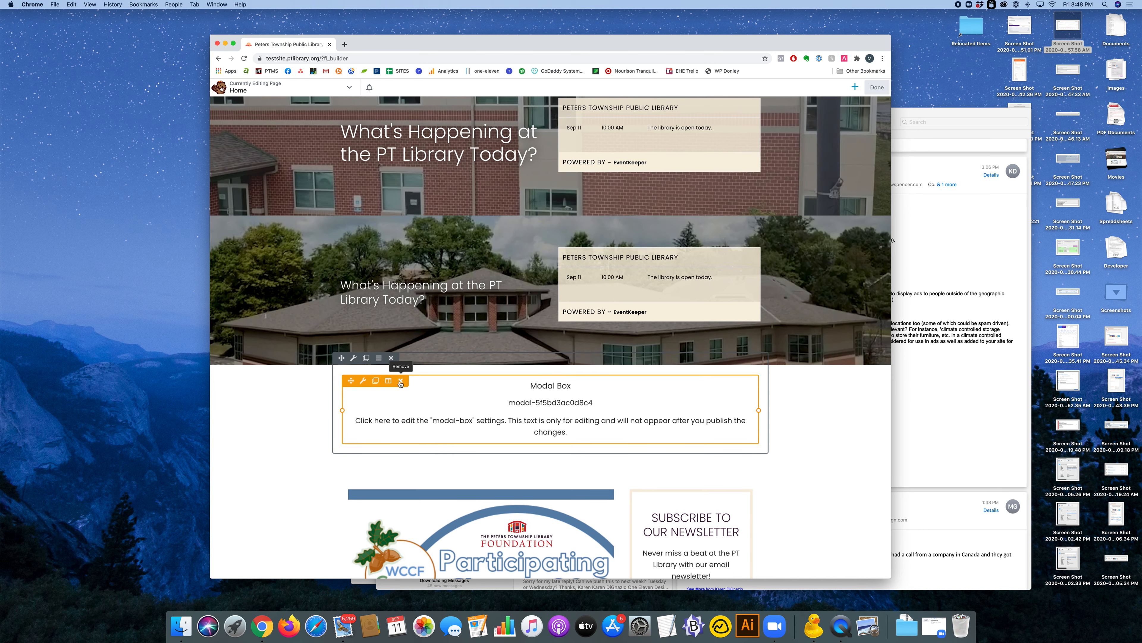
left_click(391, 358)
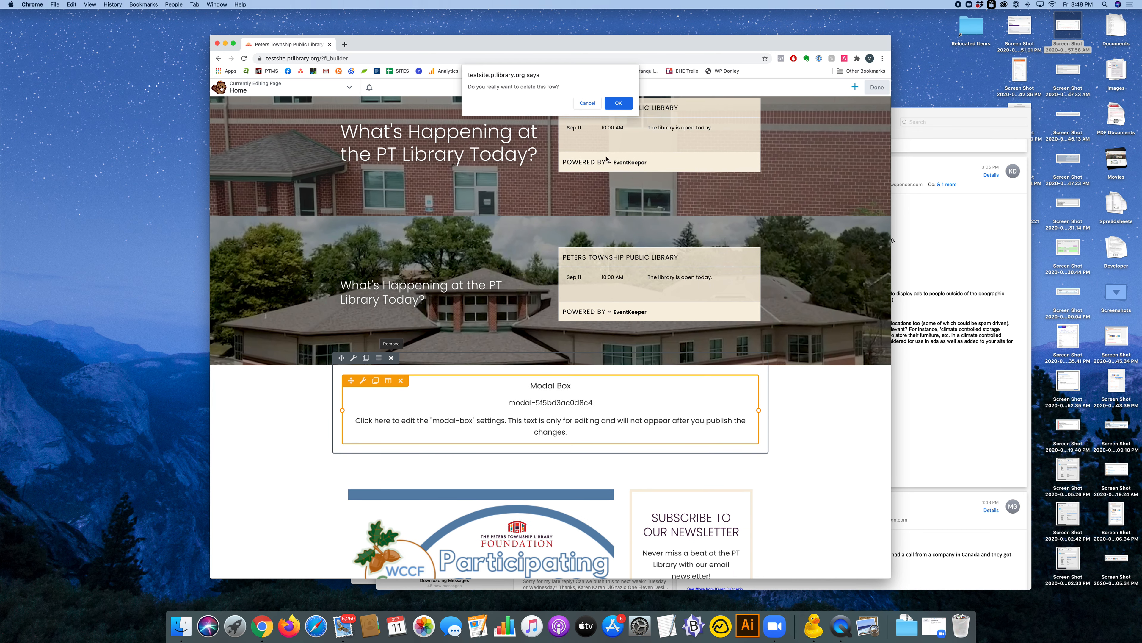
left_click(618, 104)
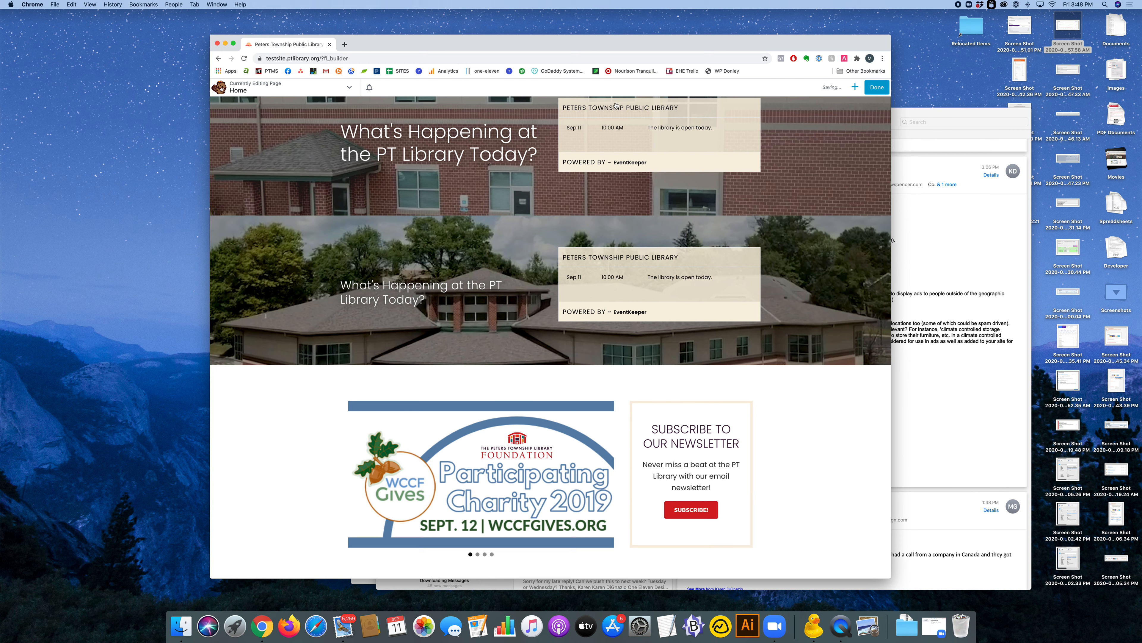
Try adding a new PowerPack Modal Box module above the charity slideshow and cancel its settings.
left_click(855, 88)
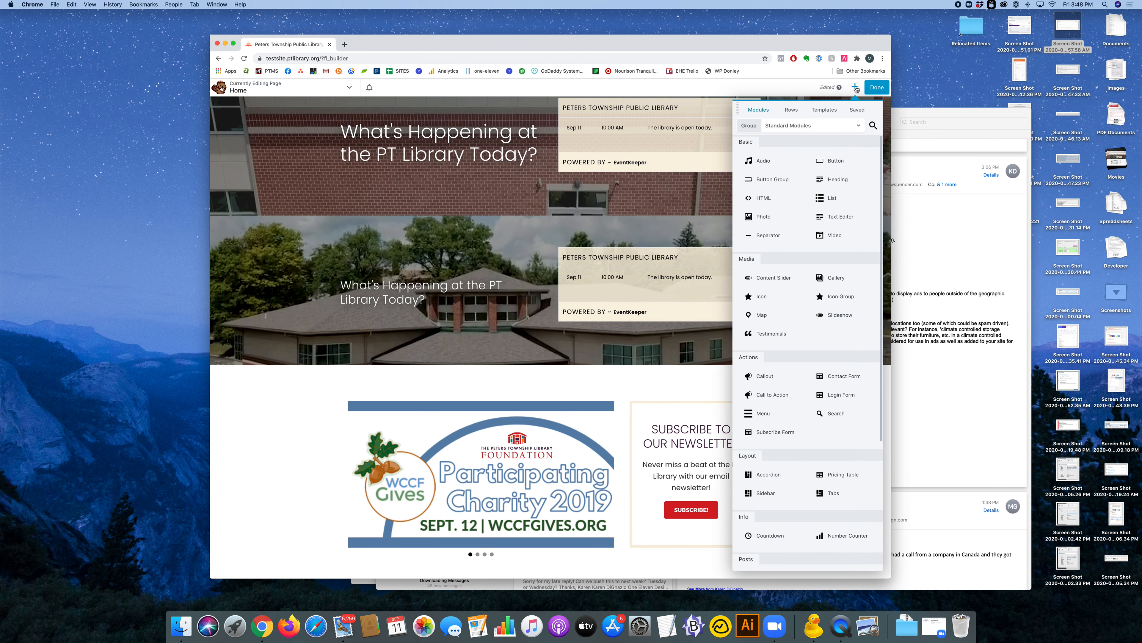
left_click(793, 128)
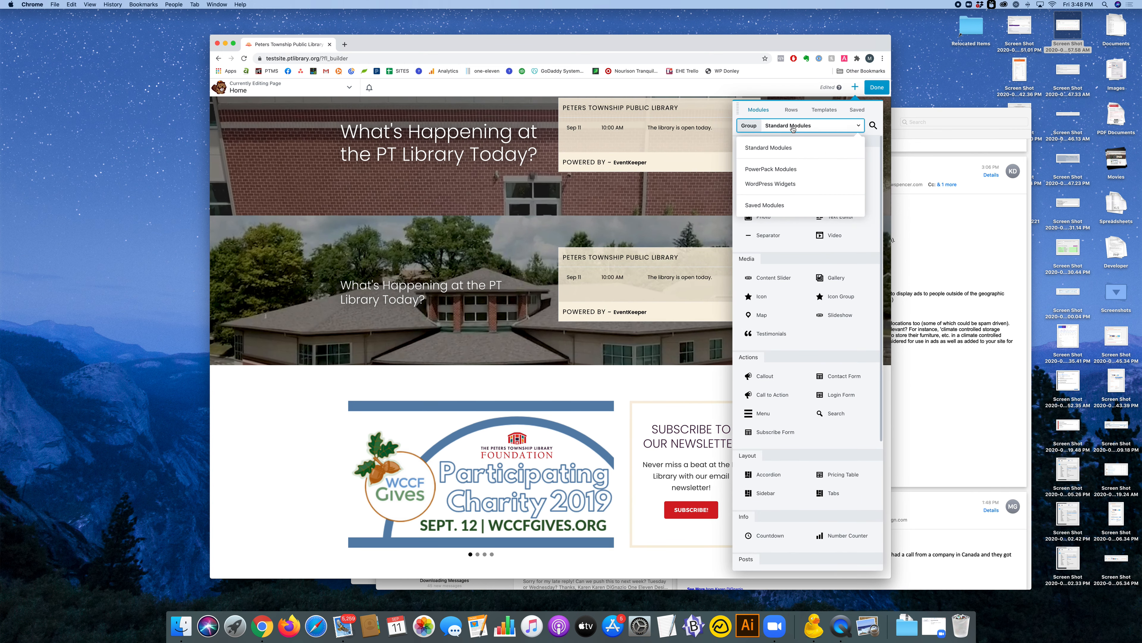
left_click(783, 173)
scroll(792, 214, "down", 15)
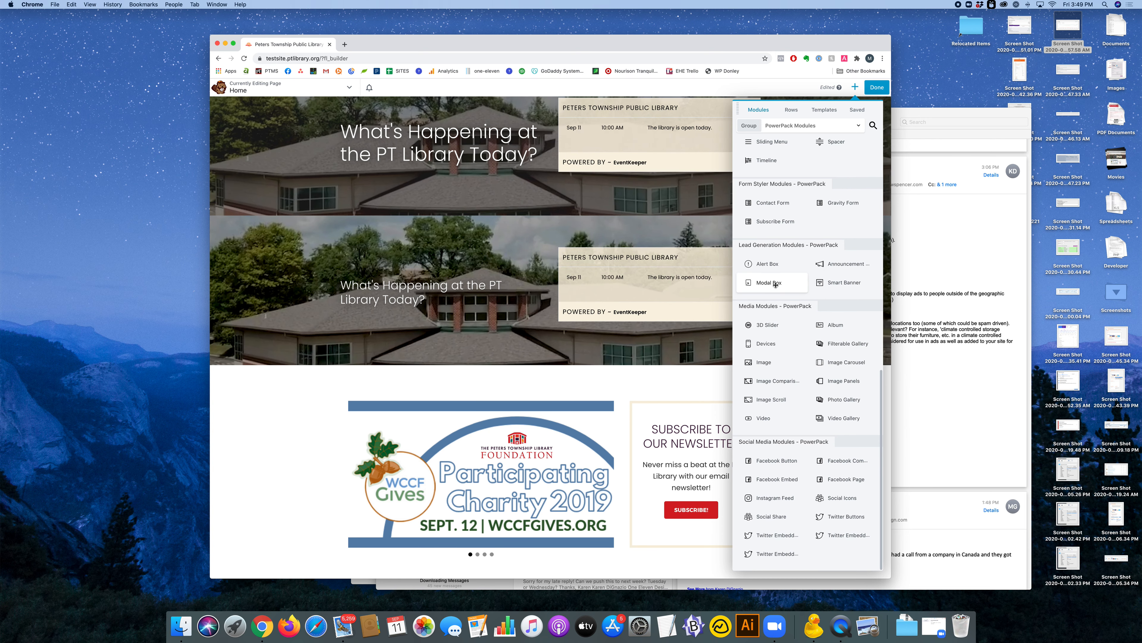
left_click_drag(776, 285, 593, 465)
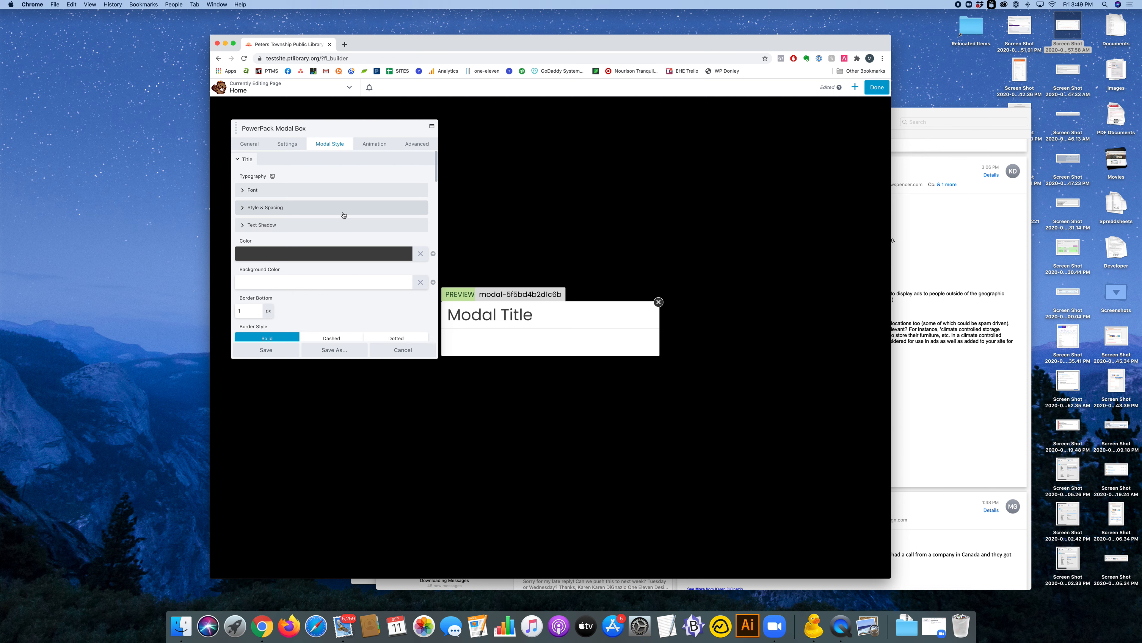
left_click(403, 350)
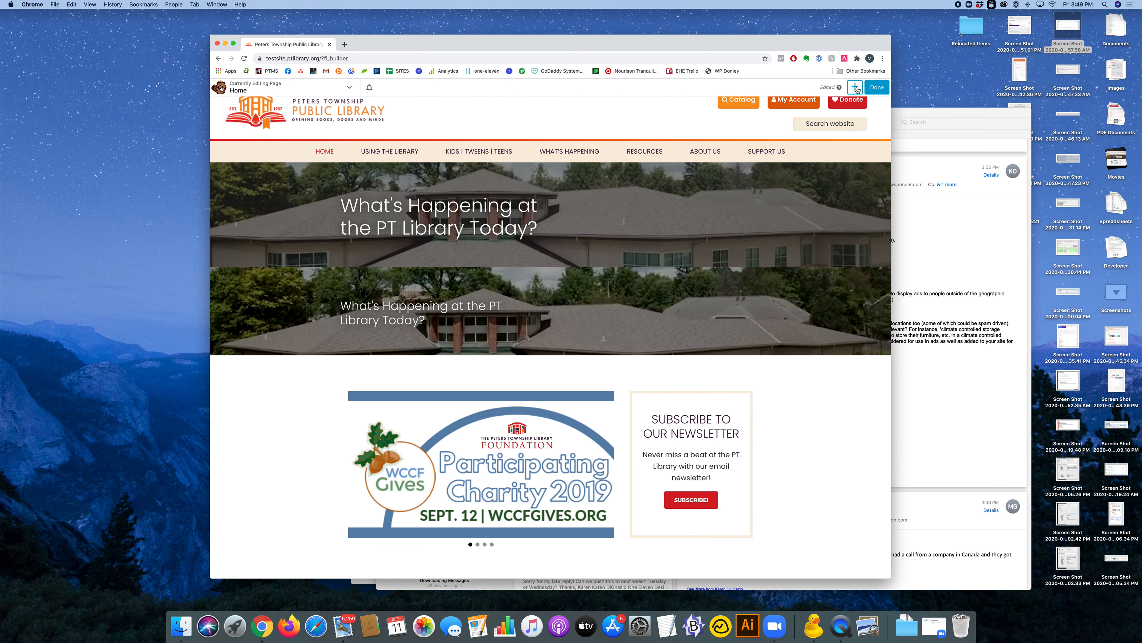
Try adding the saved PTPL Sitewide Popup module to the page and cancel its settings.
left_click(856, 87)
left_click(857, 109)
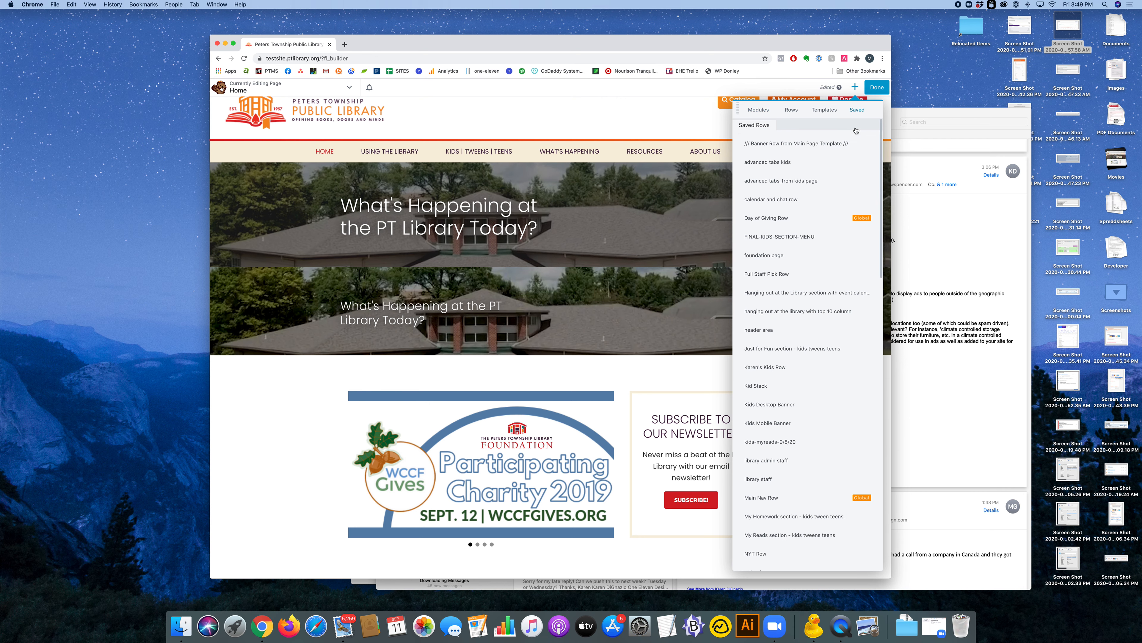
scroll(806, 350, "down", 15)
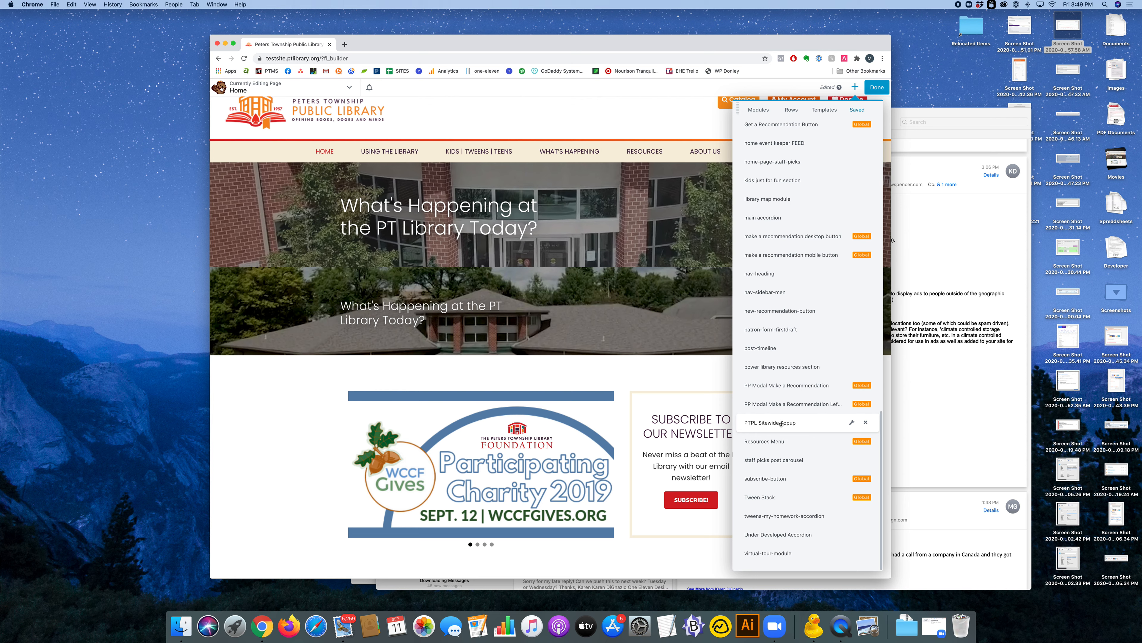
left_click_drag(782, 423, 551, 135)
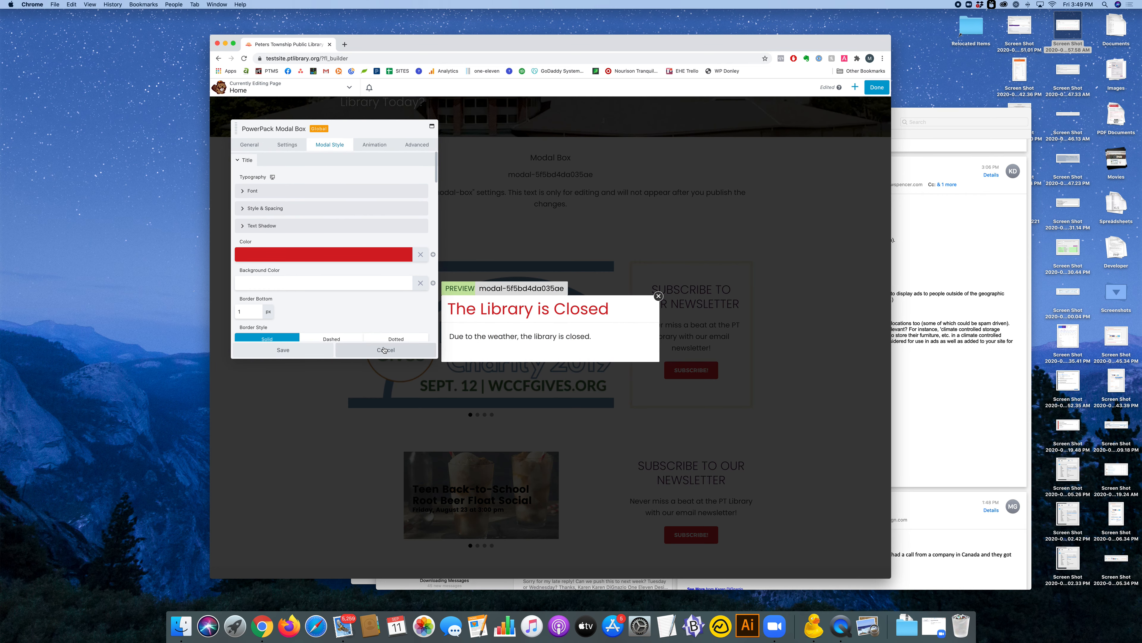
left_click(385, 351)
Place the saved global PTPL Sitewide Popup module in a new row between the banners and the slideshow, and save its settings.
scroll(813, 344, "up", 5)
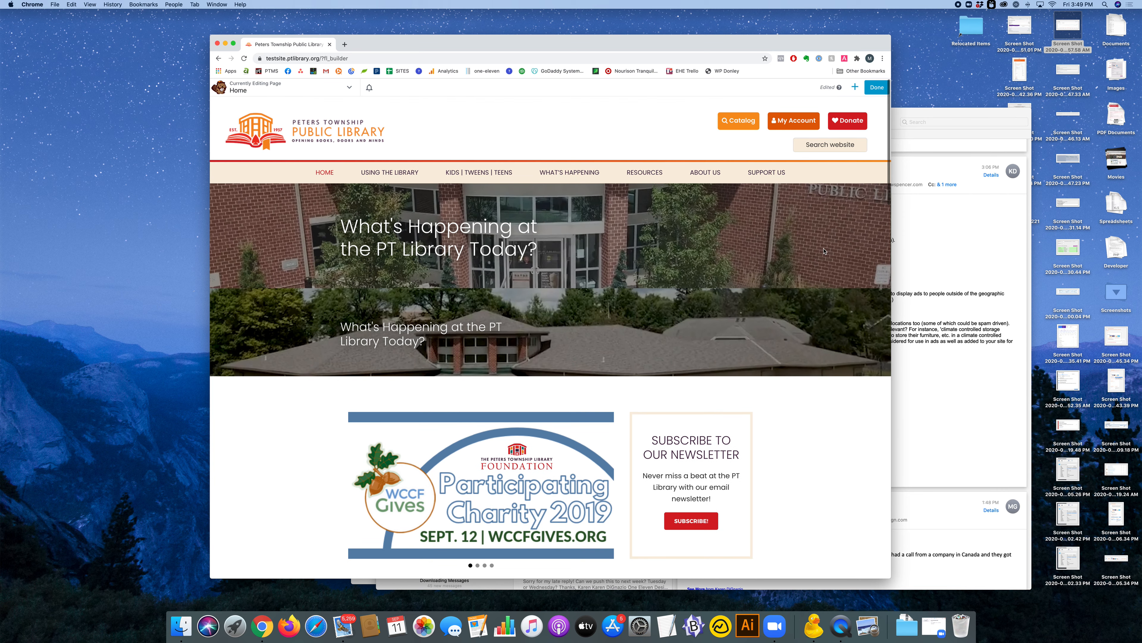
scroll(820, 256, "down", 6)
scroll(820, 255, "down", 10)
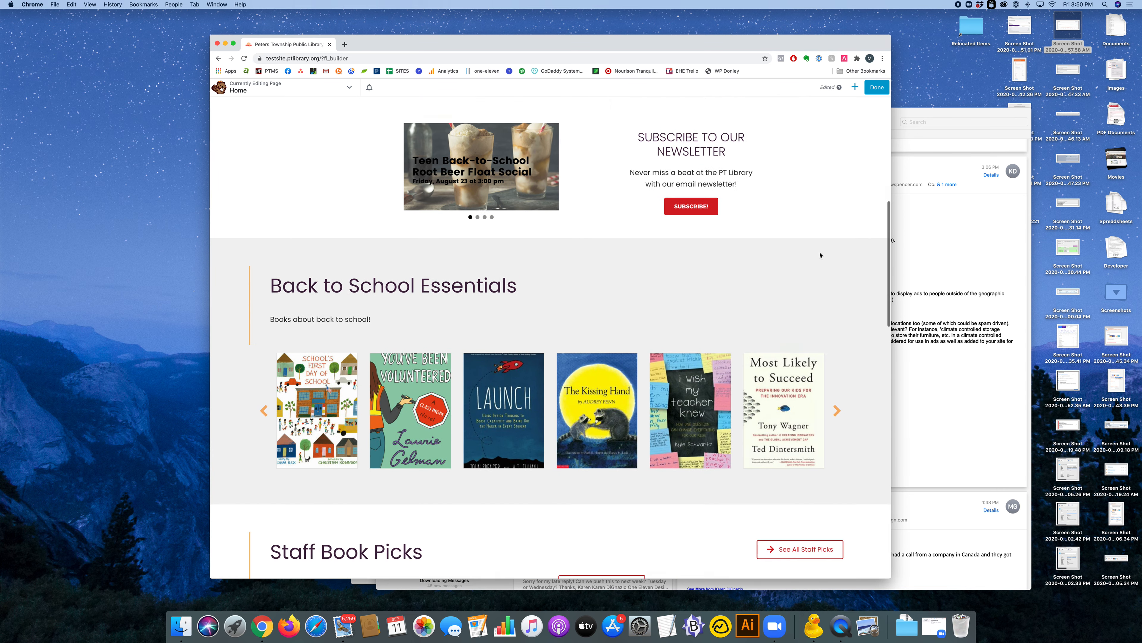
scroll(820, 256, "up", 15)
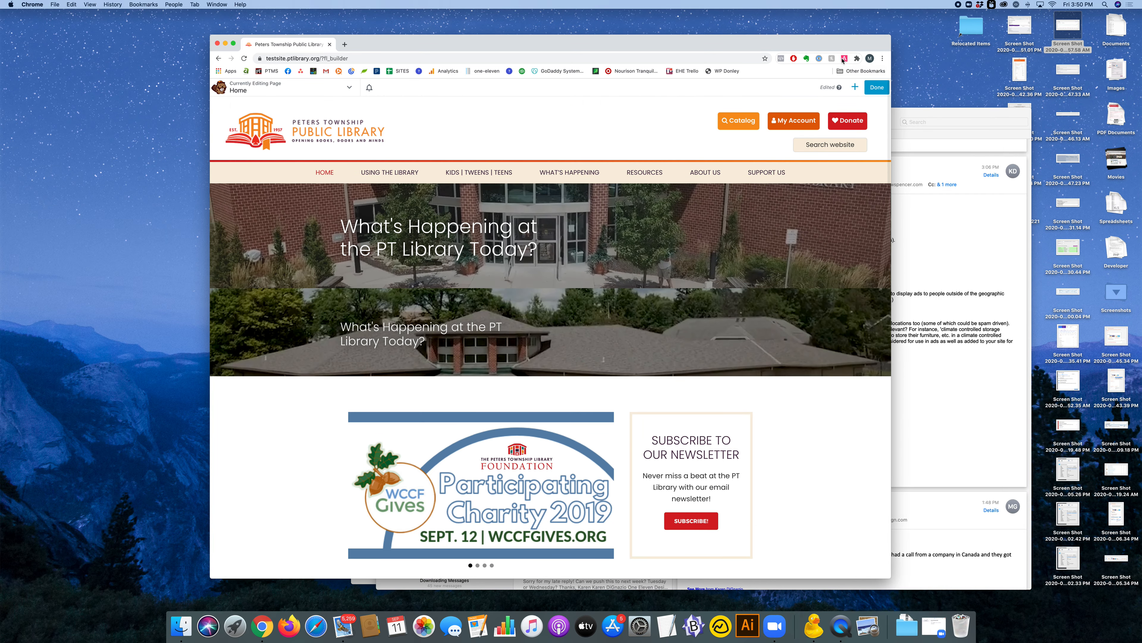
left_click(855, 87)
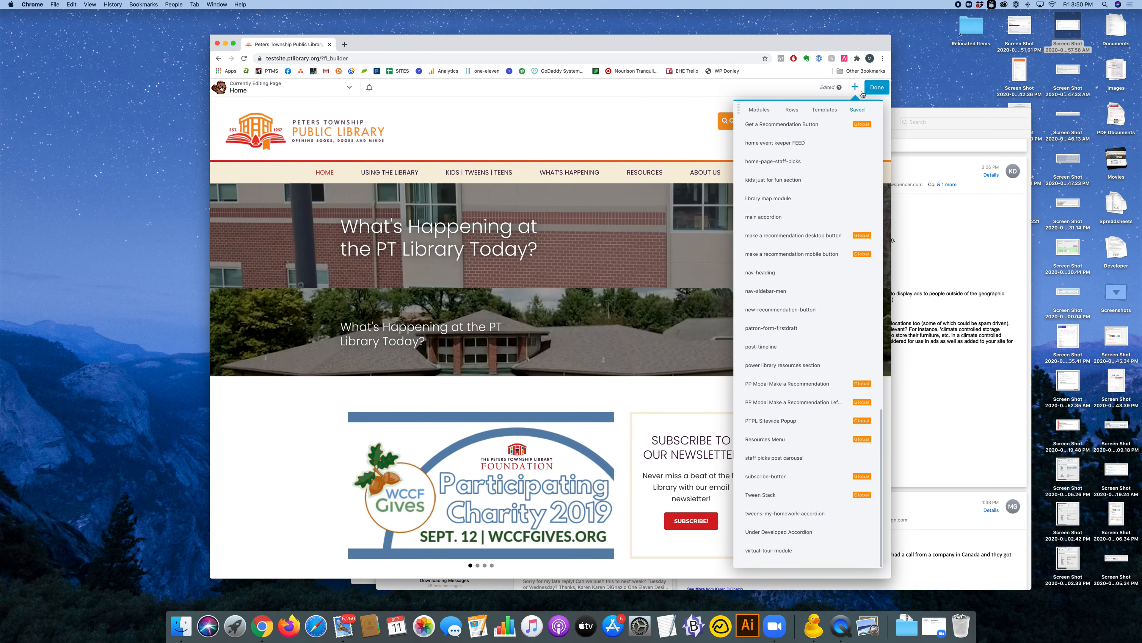
left_click(859, 110)
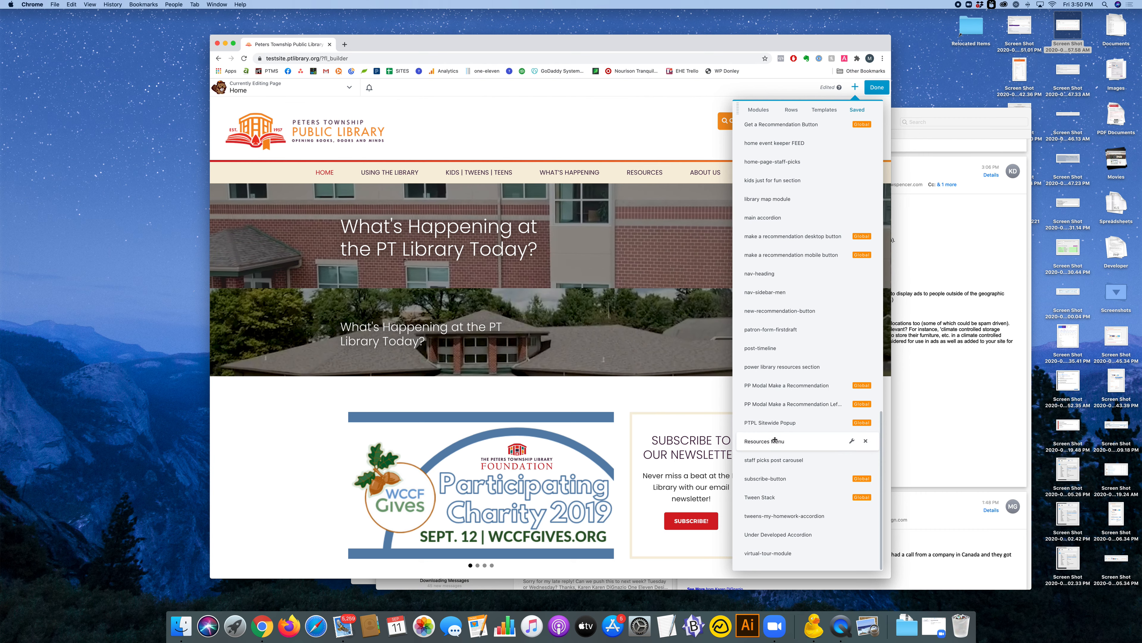
left_click_drag(783, 422, 574, 360)
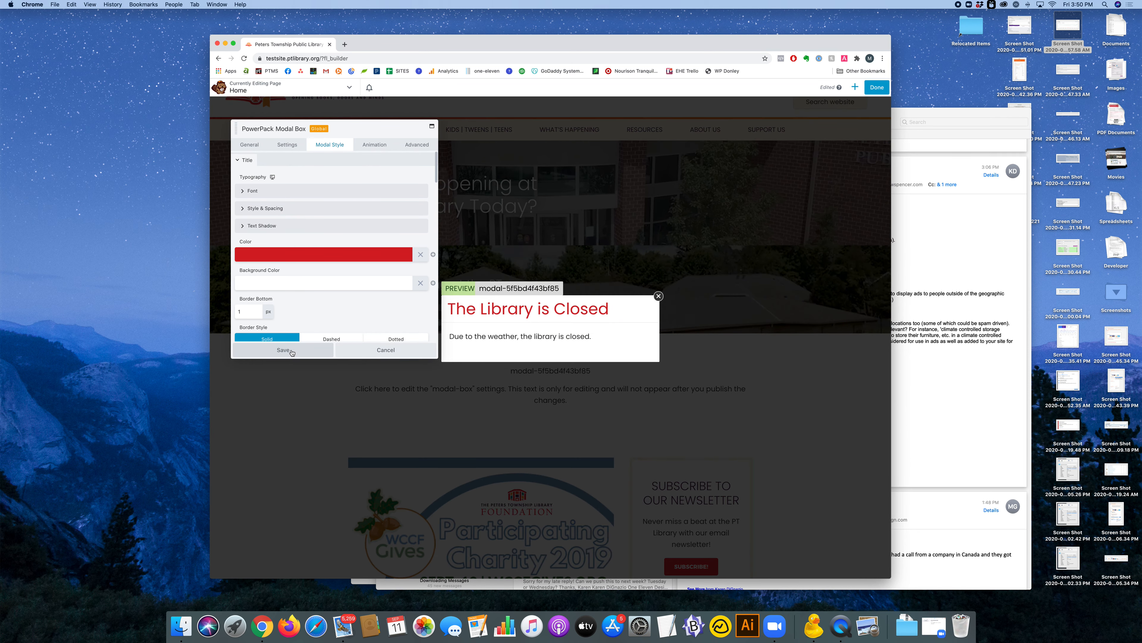
left_click(291, 351)
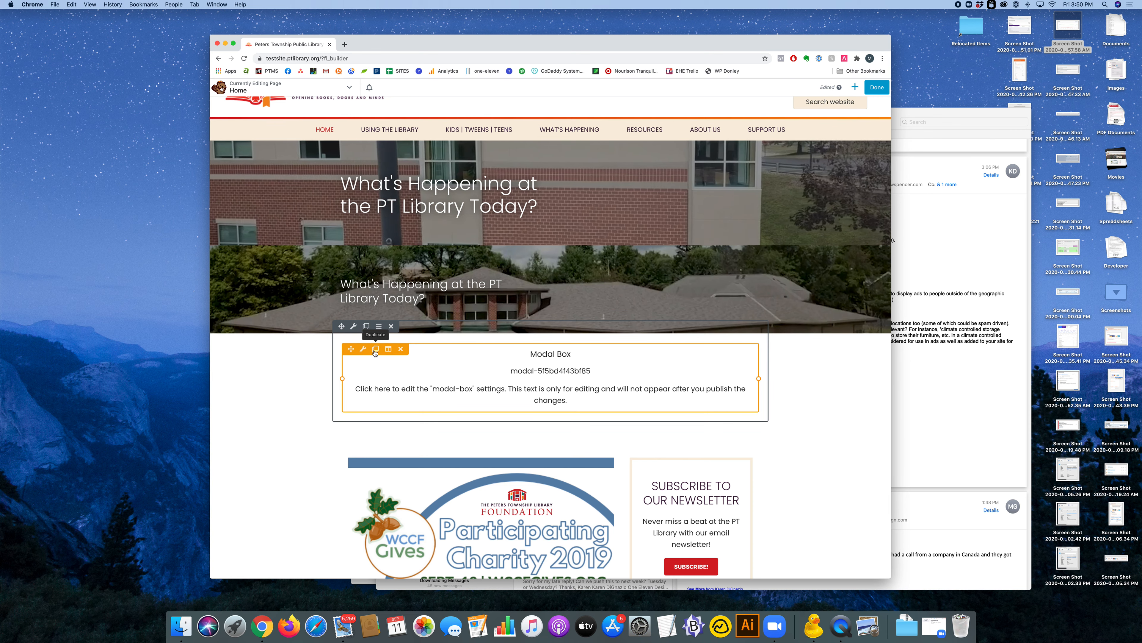
Duplicate the popup's Modal Box module and delete the original global copy.
left_click(375, 349)
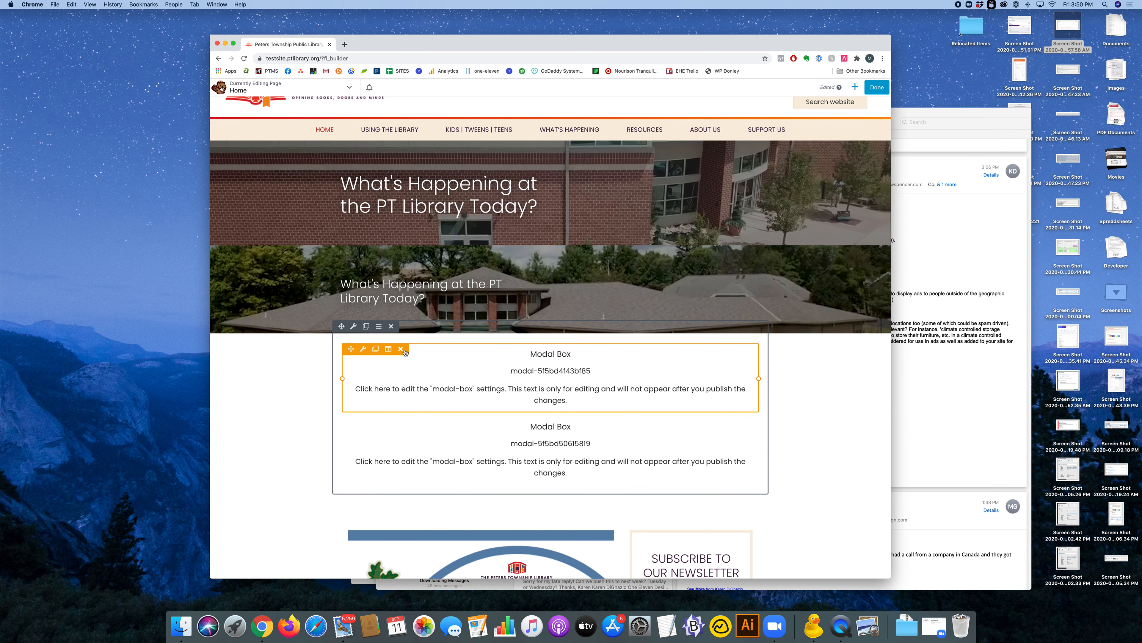
left_click(401, 349)
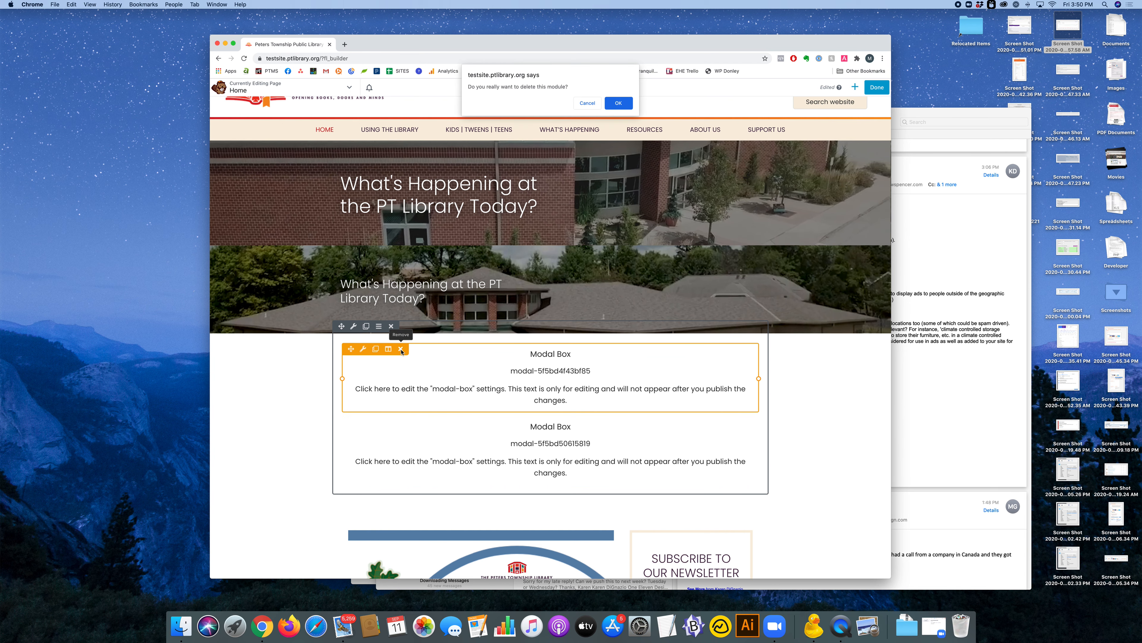
left_click(619, 103)
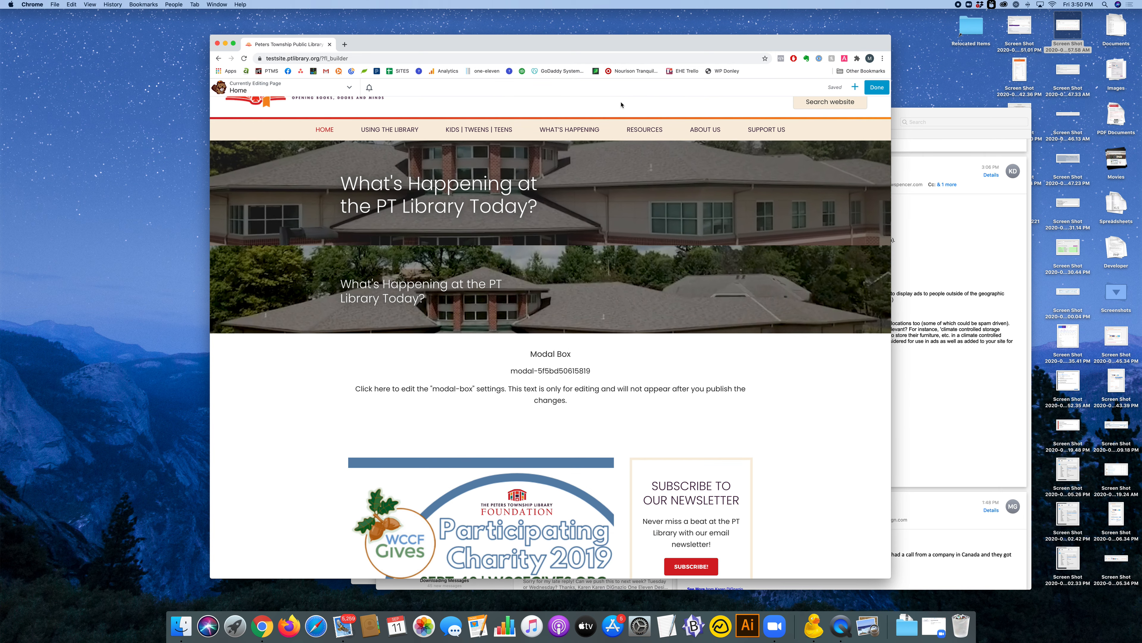
Review the duplicated modal box's style settings without changing them, and close the settings and popup preview.
left_click(550, 372)
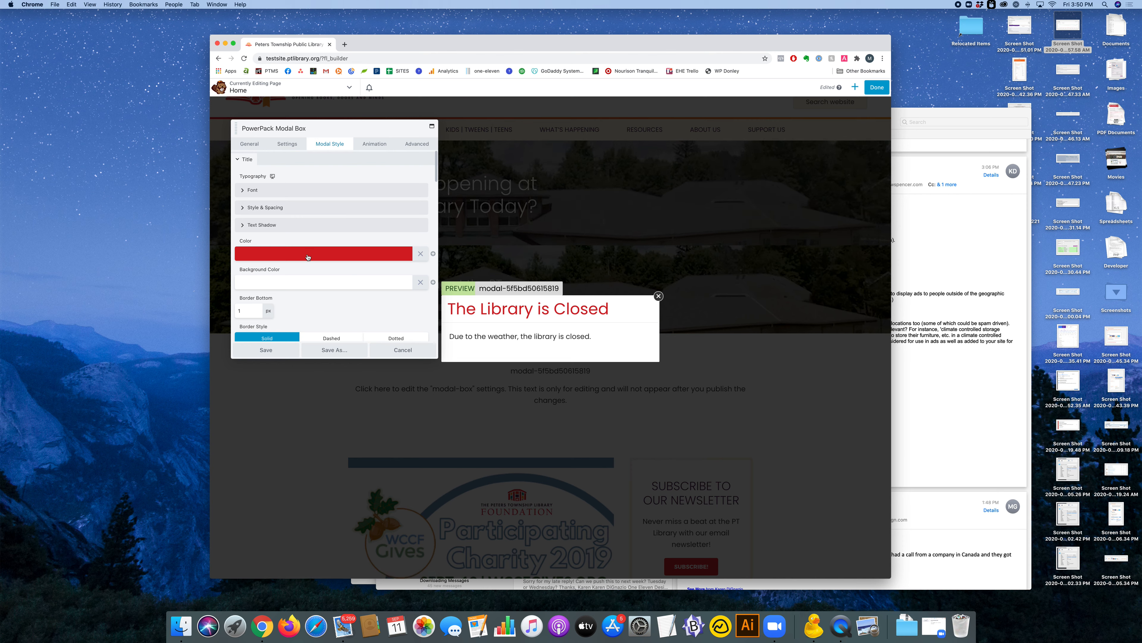
scroll(293, 262, "down", 1)
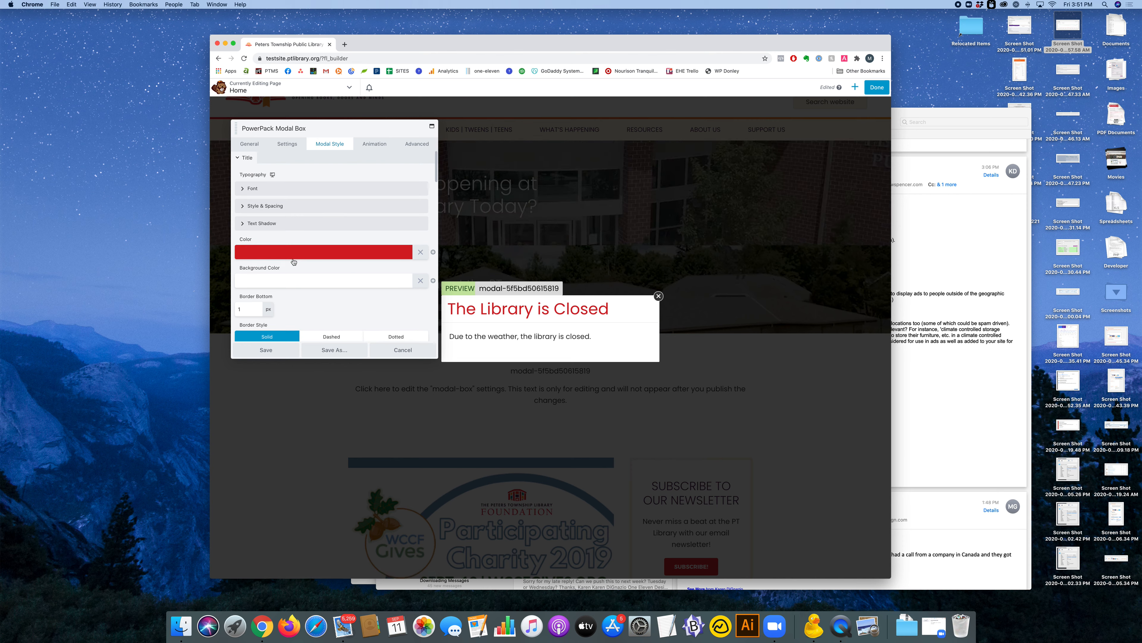
scroll(293, 262, "down", 1)
left_click(405, 351)
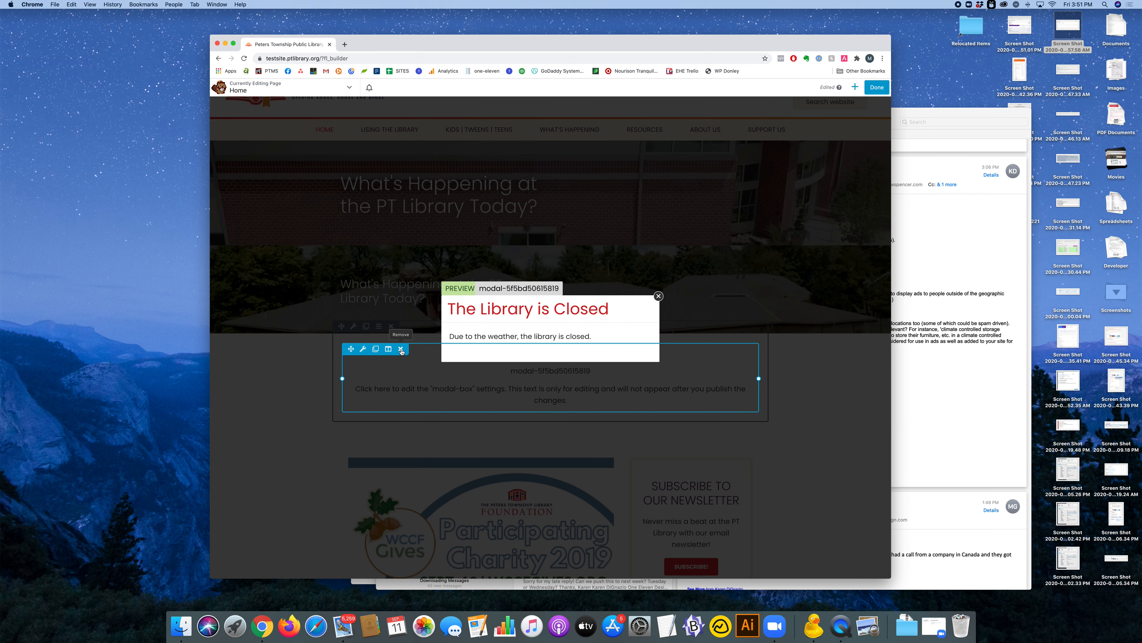
left_click(659, 296)
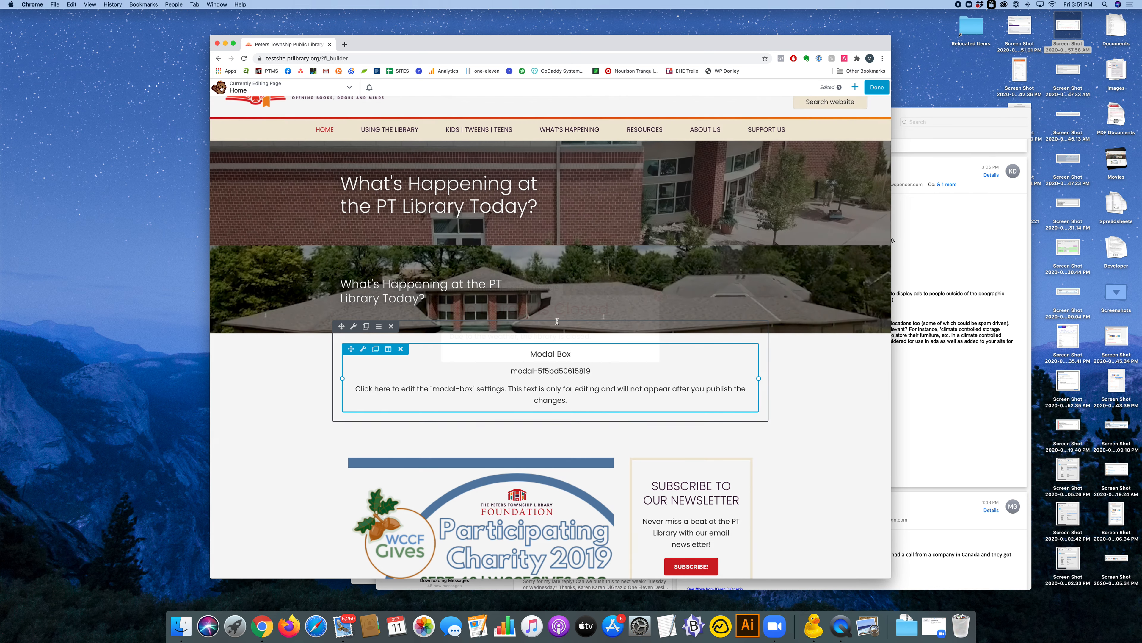
Delete the row holding the duplicated modal box and publish the page changes.
left_click(391, 326)
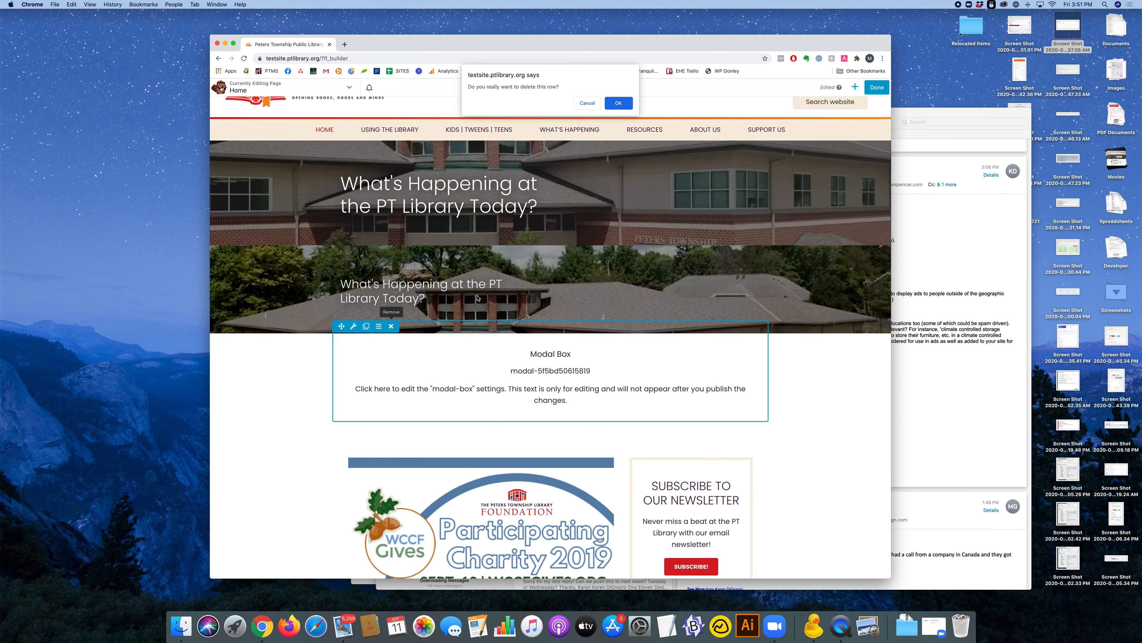
left_click(618, 105)
left_click(881, 87)
left_click(840, 89)
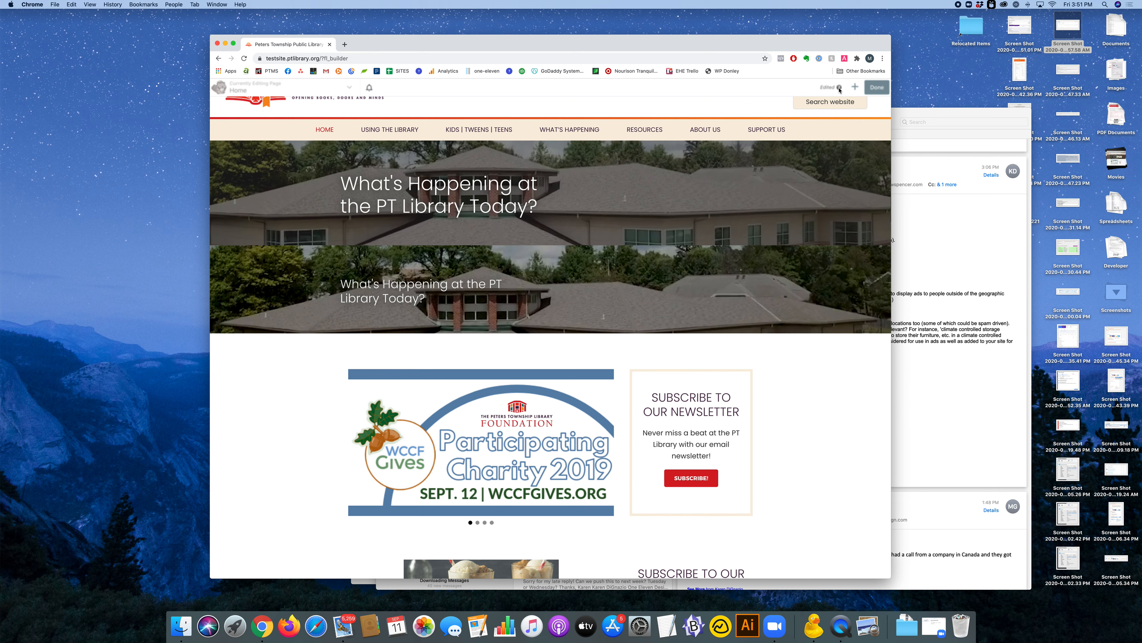